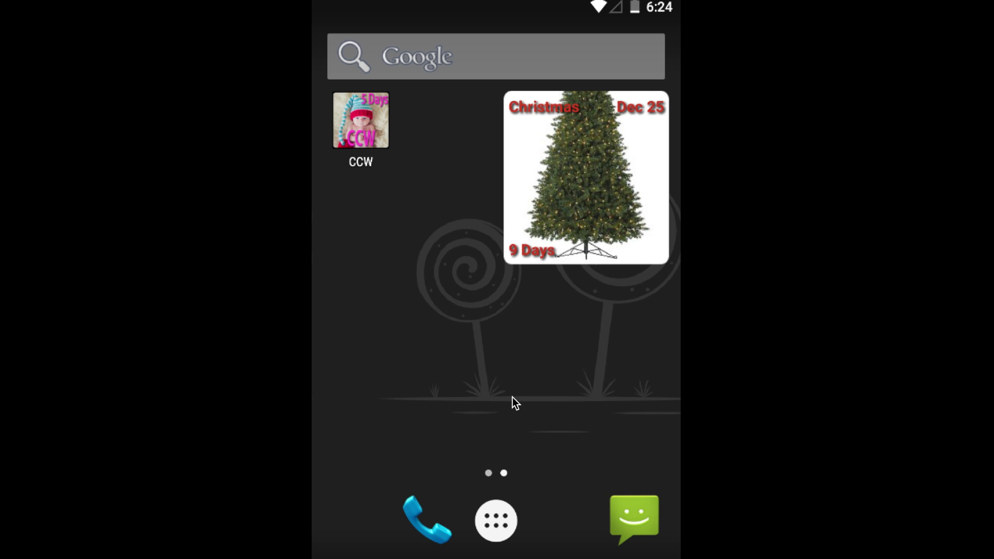
Step: Place the CCW 3×2 First Birthday countdown widget on the home screen from the widget list
{"action": "left_click", "coordinate": [501, 345]}
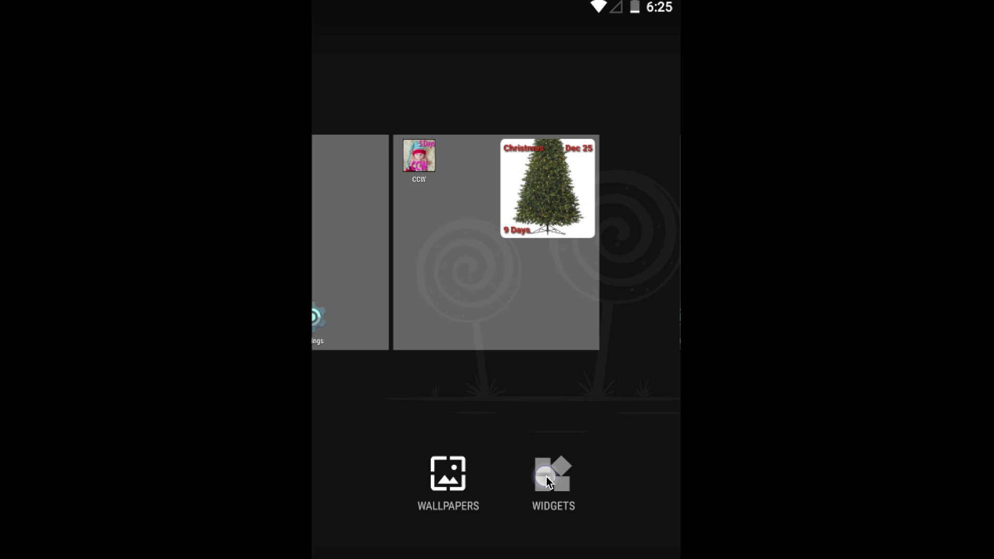
{"action": "left_click", "coordinate": [546, 476]}
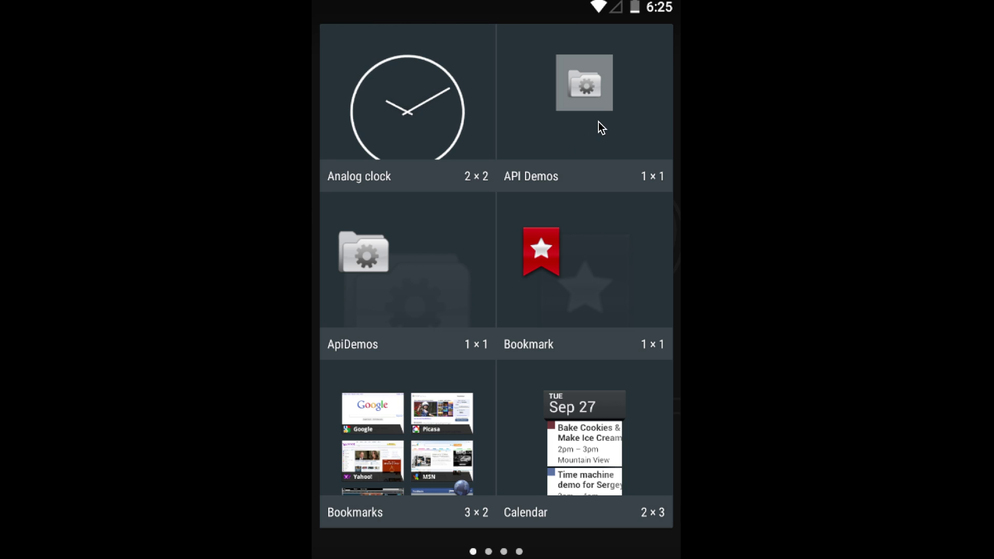
{"action": "left_click_drag", "start_coordinate": [596, 143], "coordinate": [332, 133]}
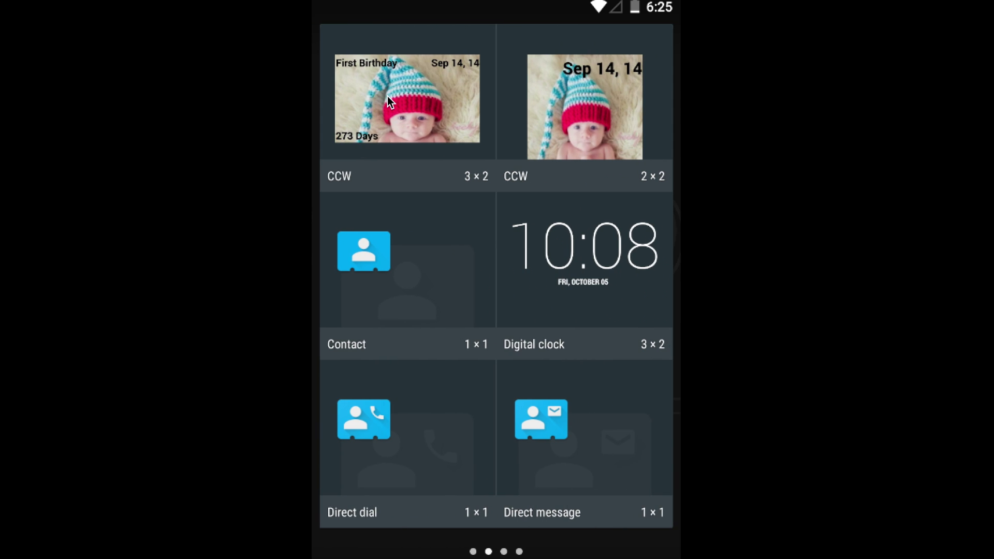
{"action": "mouse_move", "coordinate": [391, 100]}
{"action": "left_mouse_down"}
{"action": "mouse_move", "coordinate": [426, 254]}
{"action": "mouse_move", "coordinate": [471, 352]}
{"action": "left_mouse_up"}
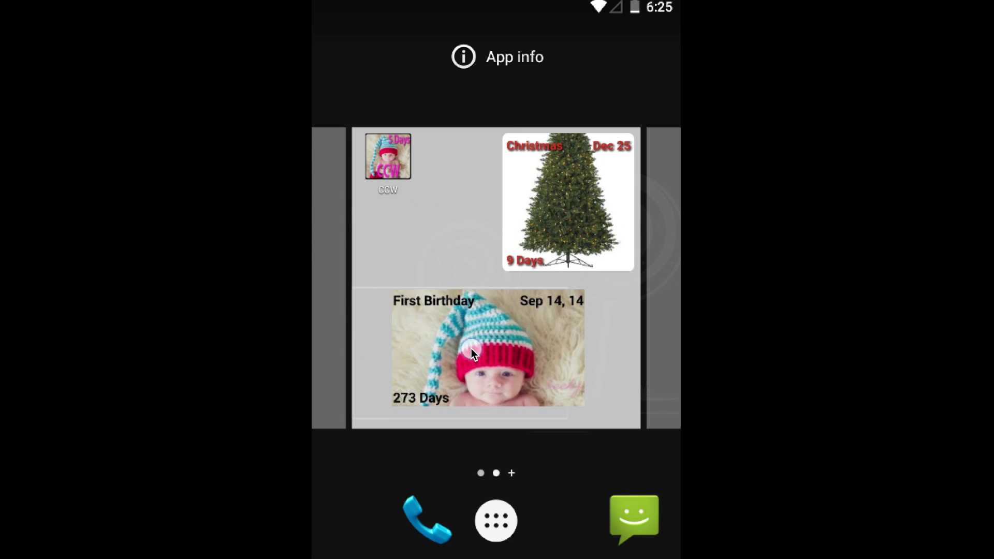
{"action": "left_click_drag", "start_coordinate": [471, 349], "coordinate": [471, 349]}
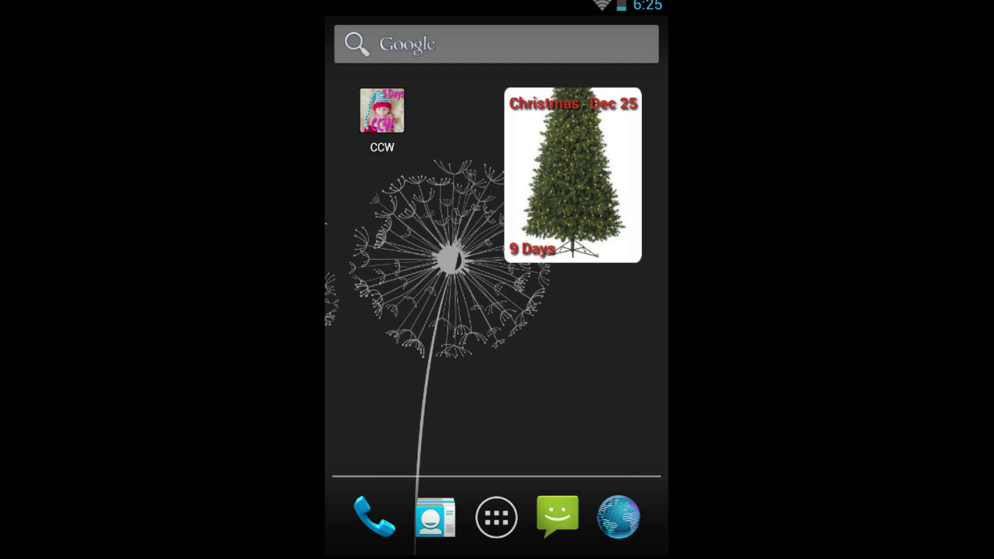
Step: Drop a CCW 4×2 countdown widget below the Christmas tree from the app drawer's Widgets list
{"action": "left_click", "coordinate": [500, 520]}
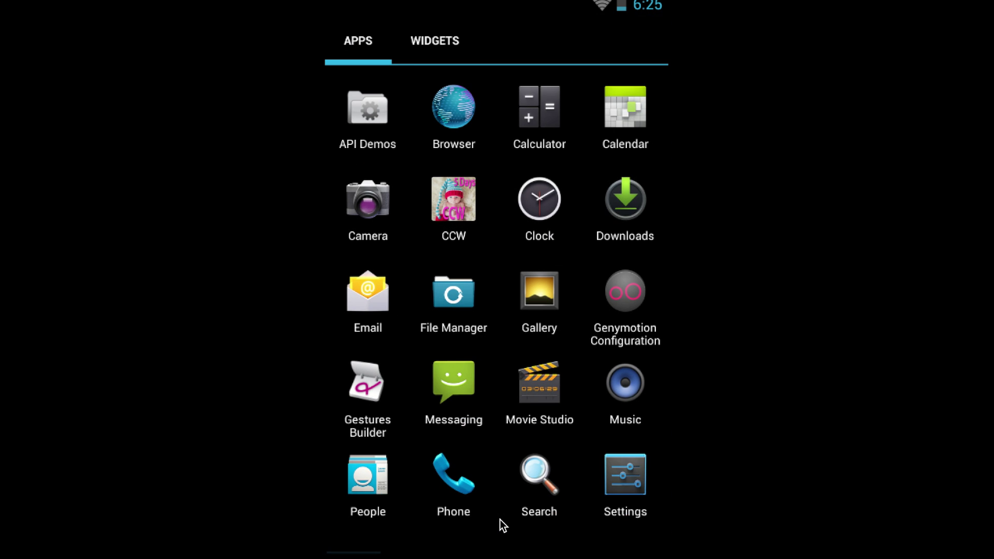
{"action": "left_click", "coordinate": [434, 48]}
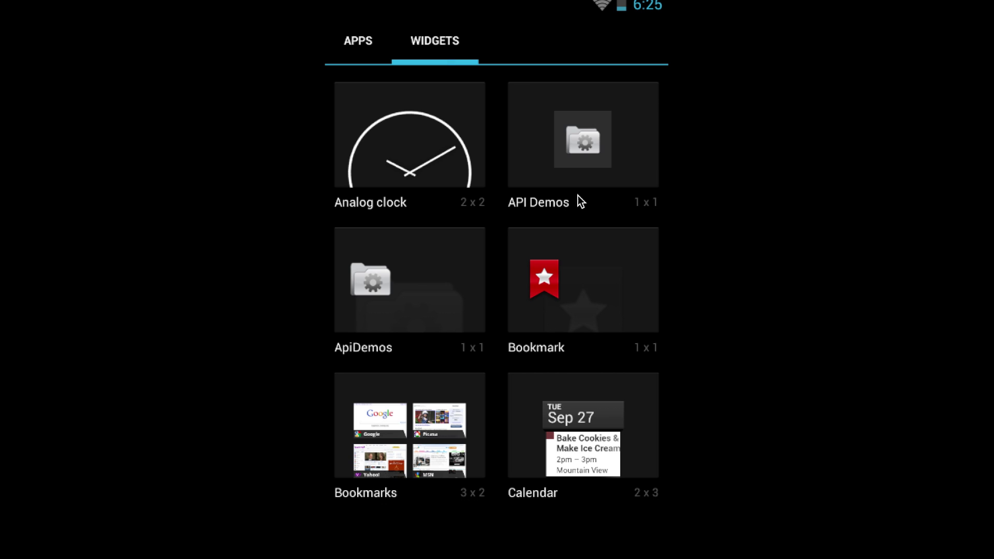
{"action": "left_click_drag", "start_coordinate": [565, 137], "coordinate": [314, 137]}
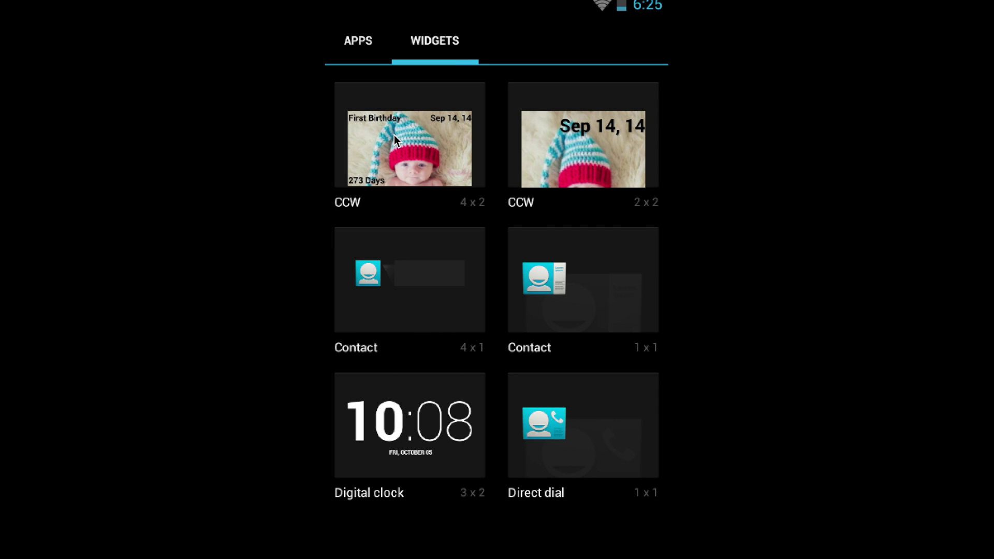
{"action": "mouse_move", "coordinate": [394, 137]}
{"action": "left_mouse_down"}
{"action": "mouse_move", "coordinate": [395, 184]}
{"action": "mouse_move", "coordinate": [450, 279]}
{"action": "mouse_move", "coordinate": [448, 312]}
{"action": "left_mouse_up"}
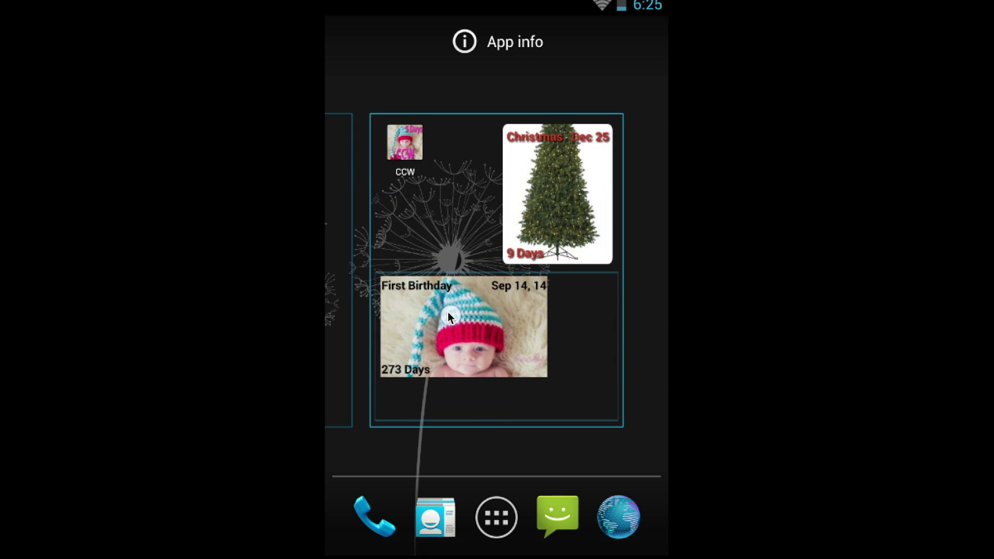
{"action": "left_click_drag", "start_coordinate": [448, 313], "coordinate": [447, 310]}
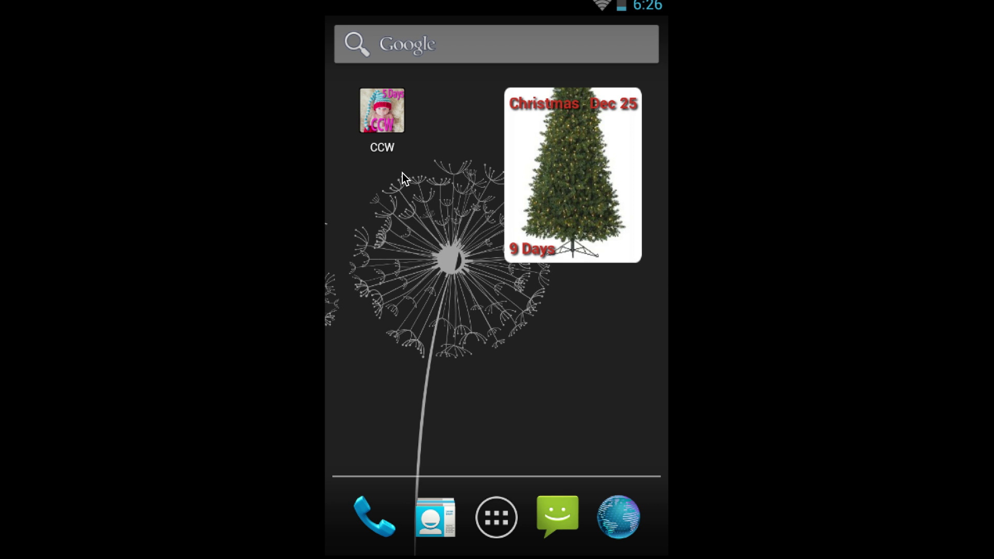
Step: Launch the CCW app, then open the Christmas countdown's settings (Dec 25, 2014)
{"action": "left_click", "coordinate": [391, 114]}
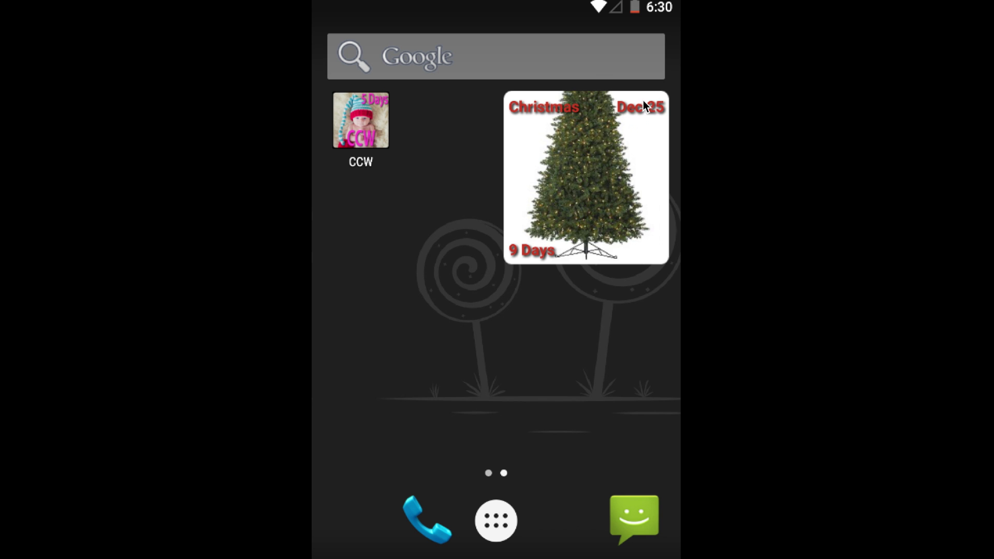
{"action": "left_click", "coordinate": [608, 146]}
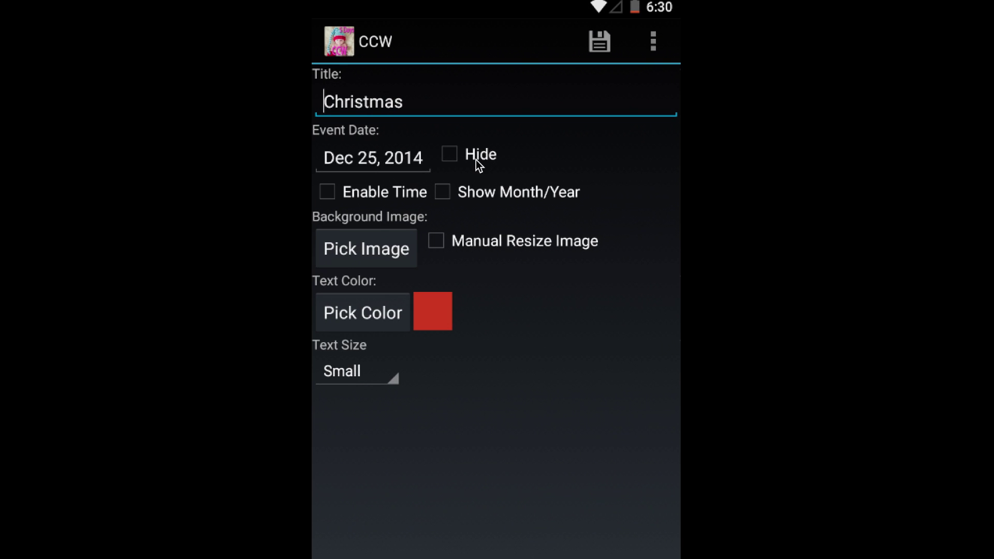
Step: Hide the event date and enable time of day on the Christmas countdown, saving each change
{"action": "left_click", "coordinate": [453, 201]}
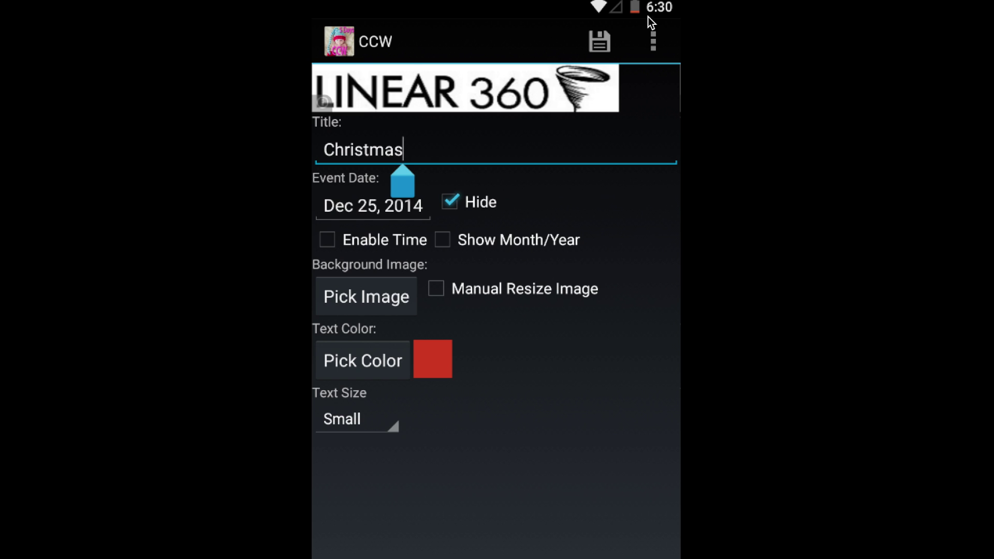
{"action": "left_click", "coordinate": [608, 40]}
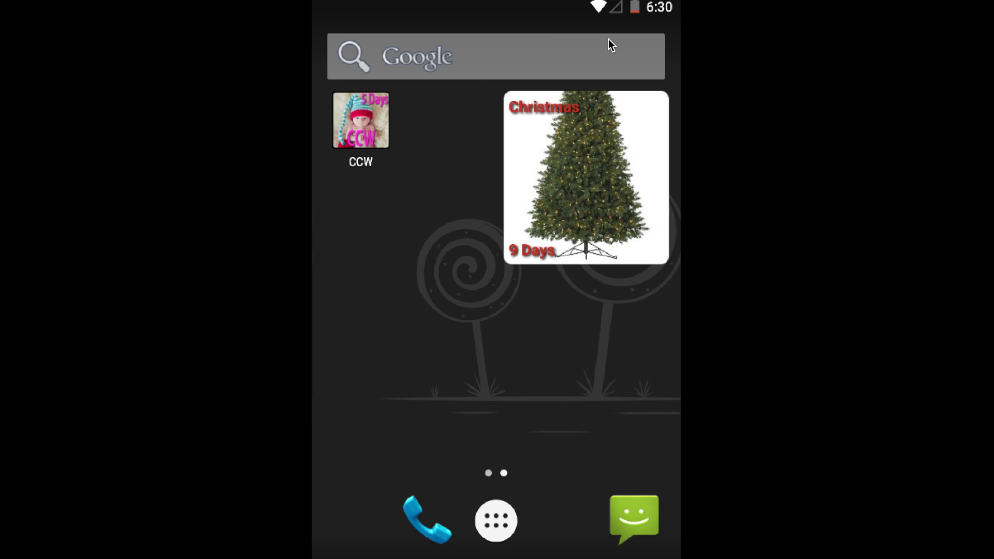
{"action": "left_click", "coordinate": [587, 162]}
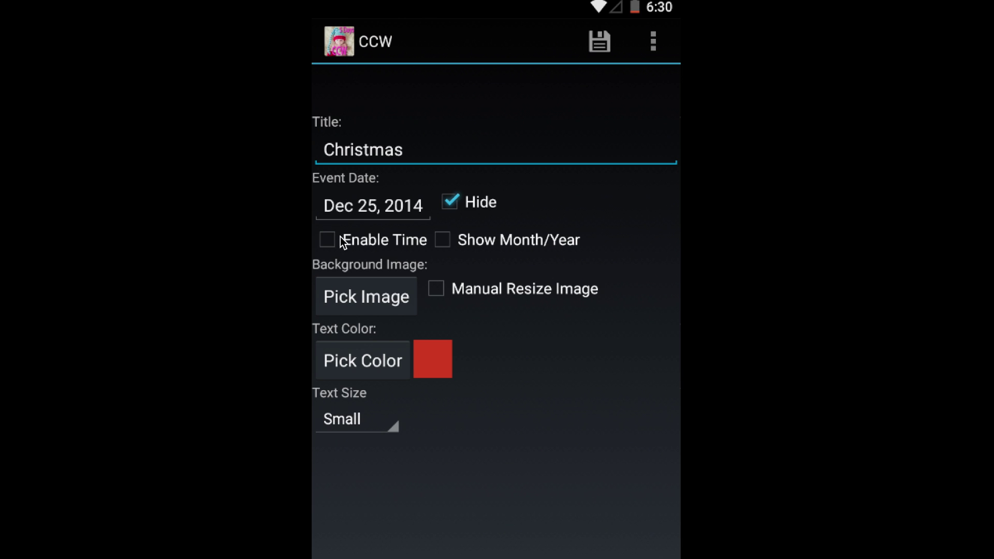
{"action": "left_click", "coordinate": [329, 242]}
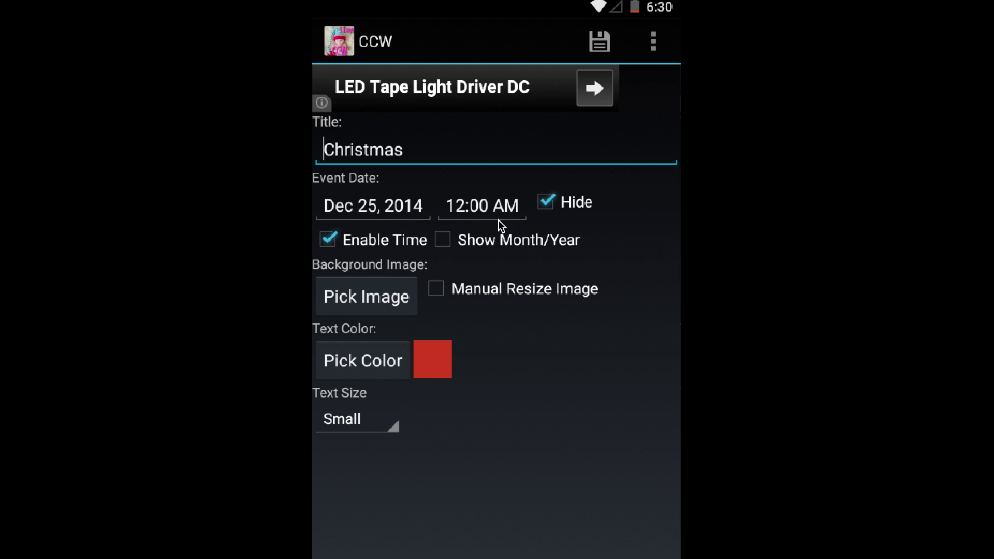
{"action": "left_click", "coordinate": [603, 44]}
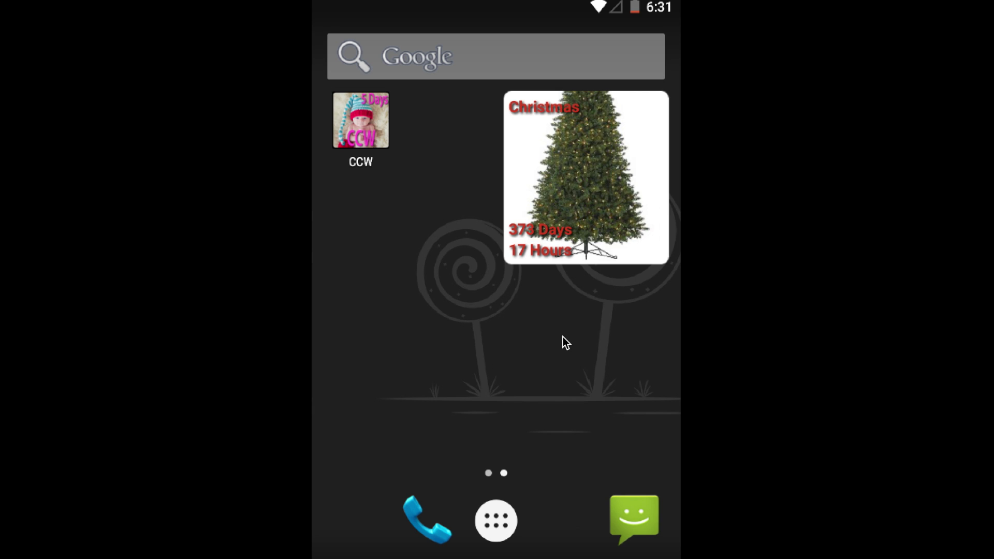
Step: Enable months and years so the Christmas widget reads 1 Year 0 Months
{"action": "left_click", "coordinate": [591, 205]}
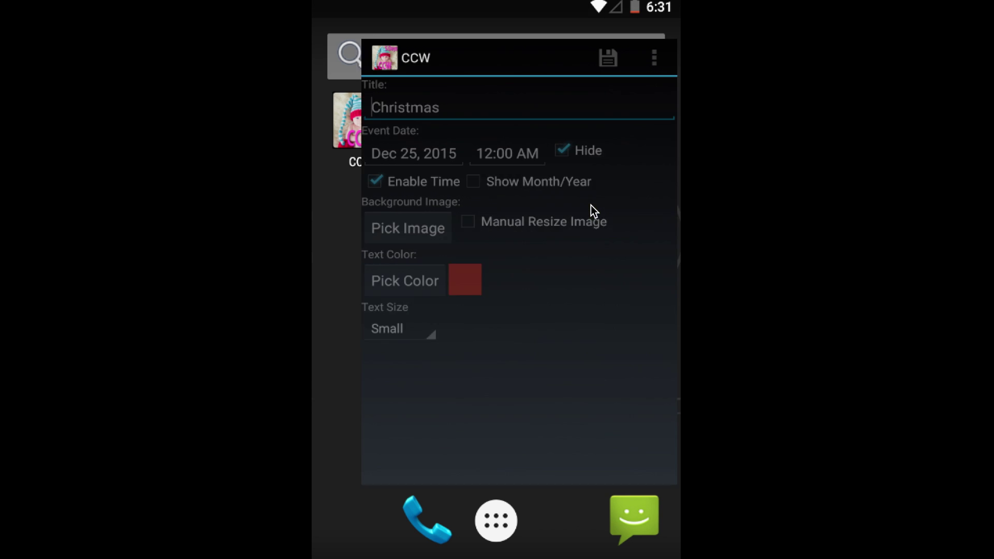
{"action": "left_click", "coordinate": [443, 246]}
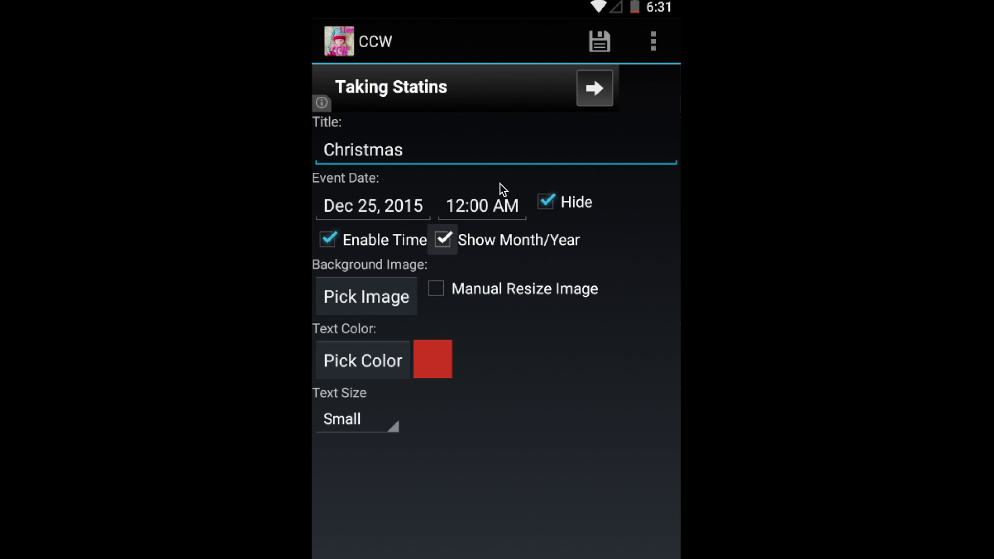
{"action": "left_click", "coordinate": [610, 38]}
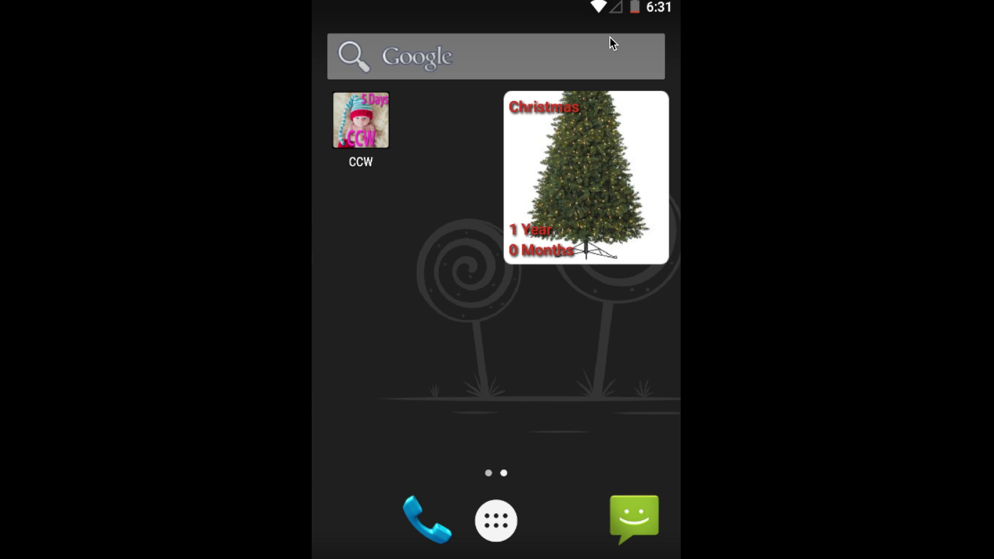
{"action": "left_click", "coordinate": [532, 365]}
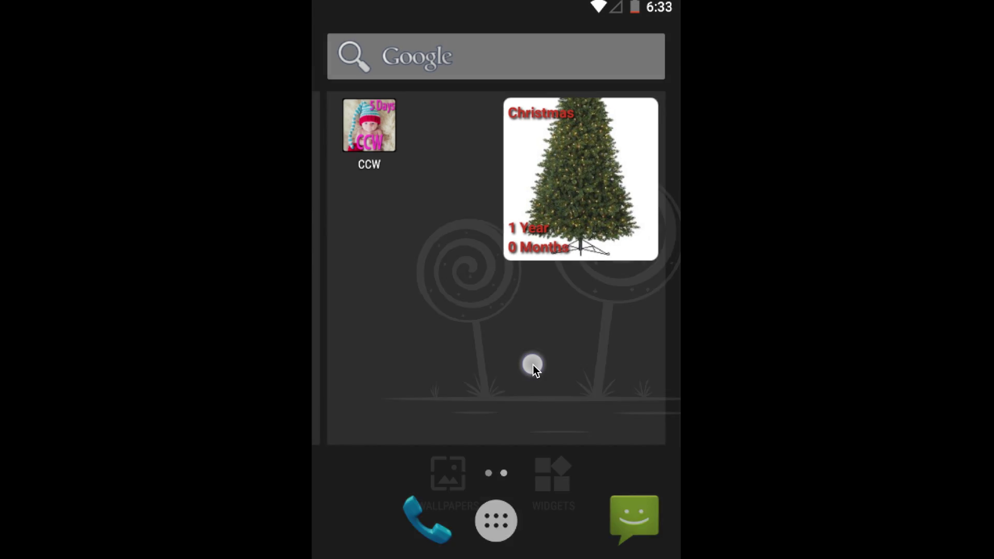
{"action": "left_click", "coordinate": [549, 466]}
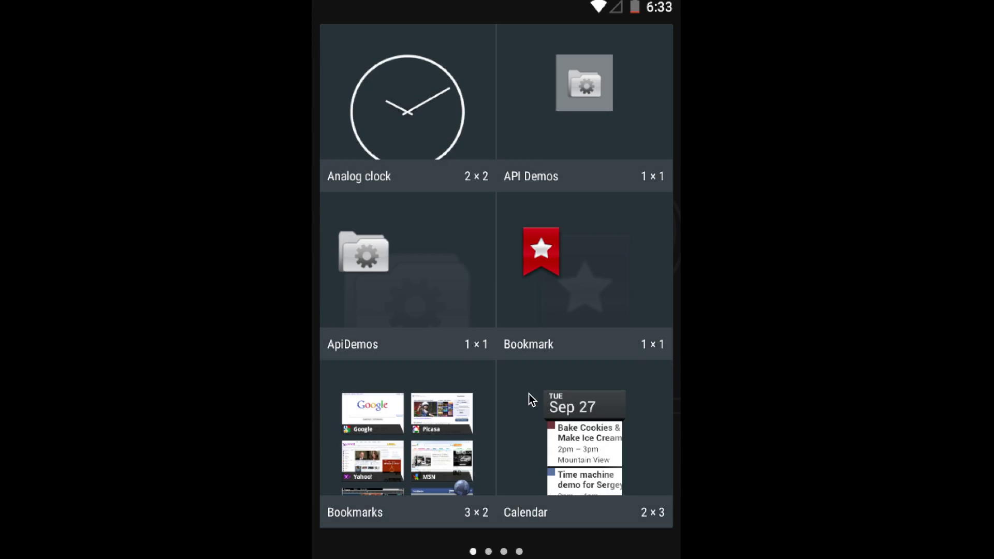
{"action": "mouse_move", "coordinate": [540, 105]}
{"action": "left_mouse_down"}
{"action": "mouse_move", "coordinate": [411, 103]}
{"action": "mouse_move", "coordinate": [515, 342]}
{"action": "left_mouse_up"}
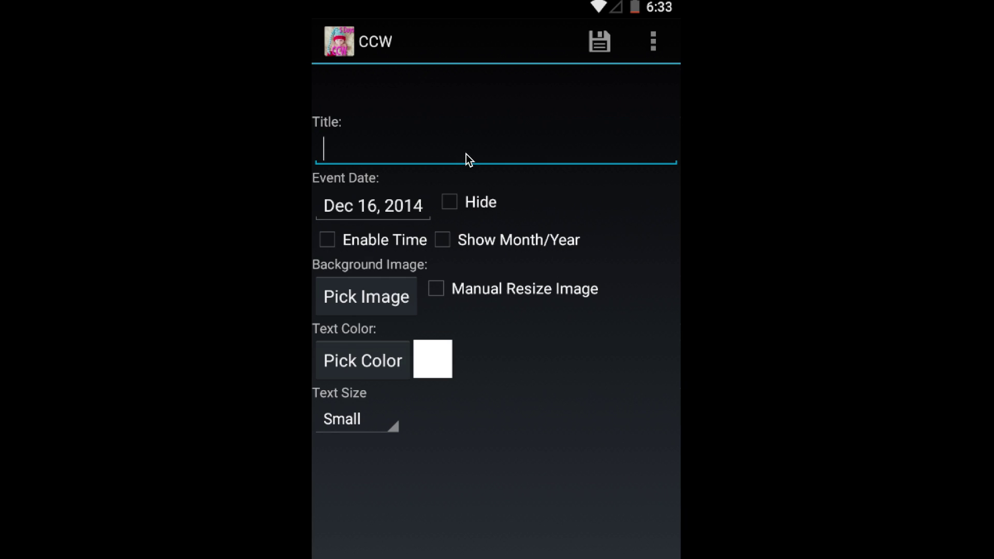
{"action": "left_click", "coordinate": [588, 37]}
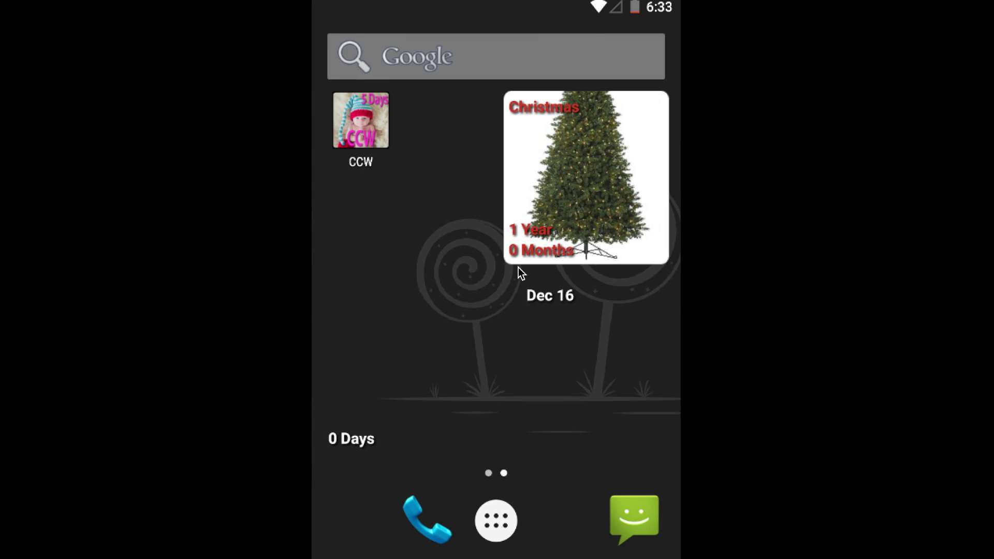
Step: Stretch the Christmas widget down into a tall shape and reopen its CCW settings
{"action": "left_click", "coordinate": [605, 179]}
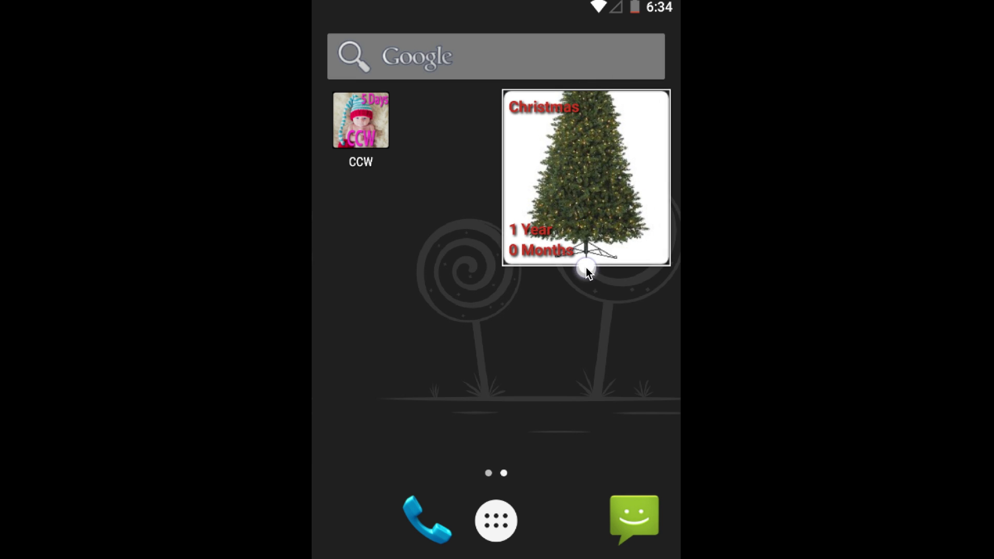
{"action": "left_click_drag", "start_coordinate": [586, 267], "coordinate": [597, 389]}
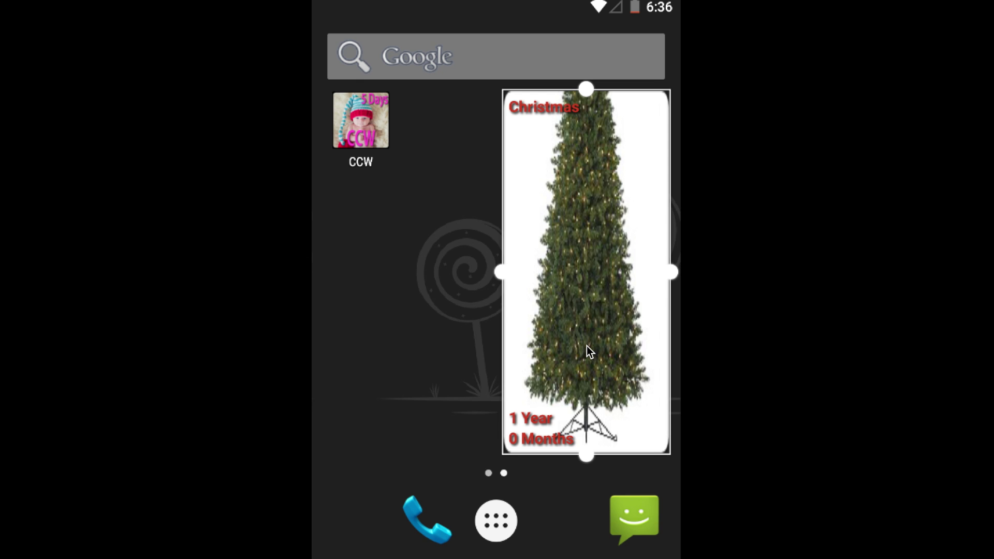
{"action": "left_click", "coordinate": [586, 346]}
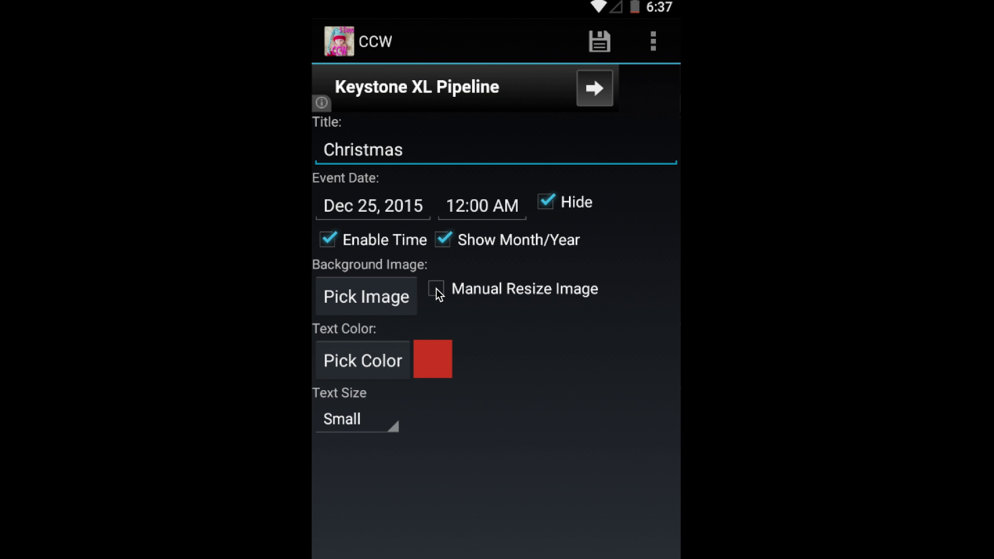
Step: Manually crop the lit tree photo to a narrow strip and save, showing 374 Days
{"action": "left_click", "coordinate": [436, 289]}
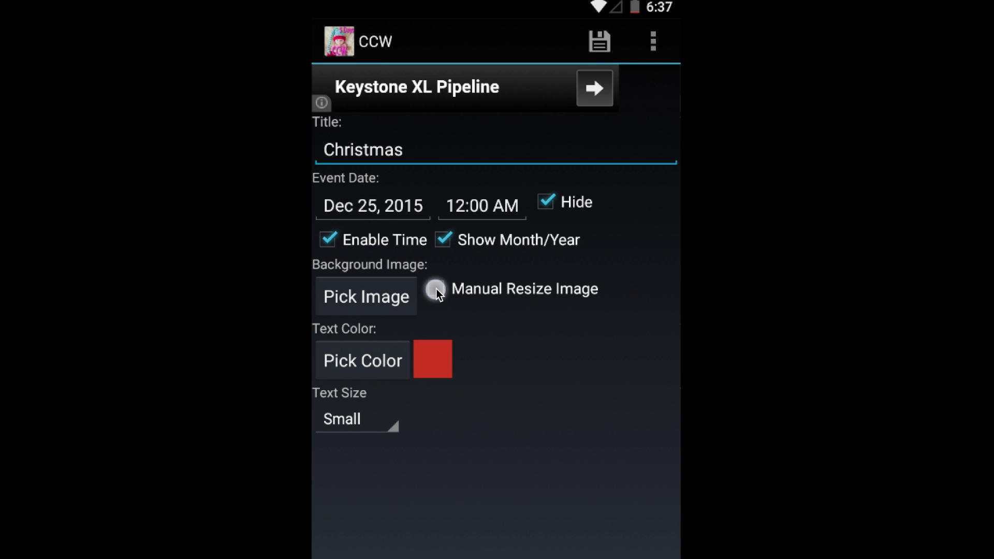
{"action": "left_click", "coordinate": [382, 305]}
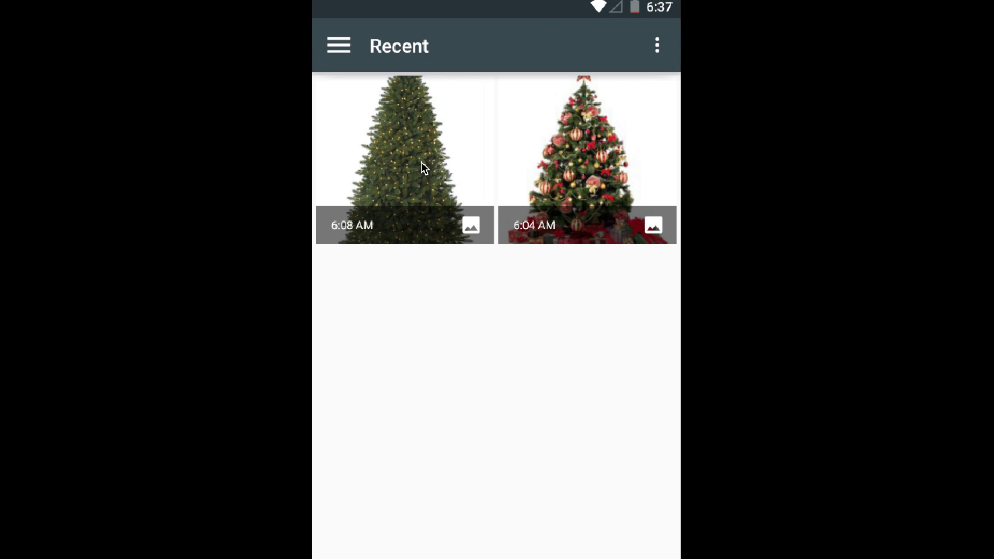
{"action": "left_click", "coordinate": [421, 162]}
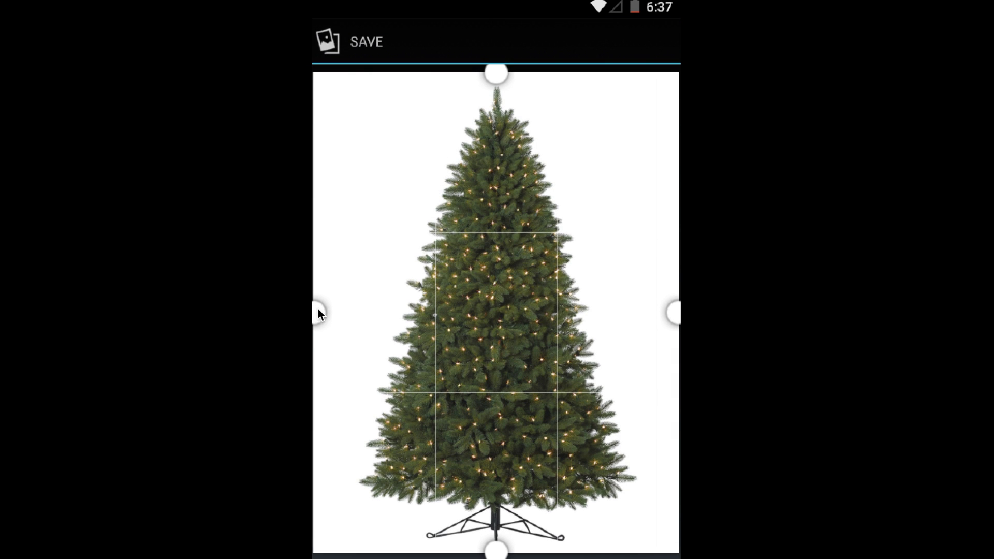
{"action": "left_click_drag", "start_coordinate": [319, 310], "coordinate": [370, 313]}
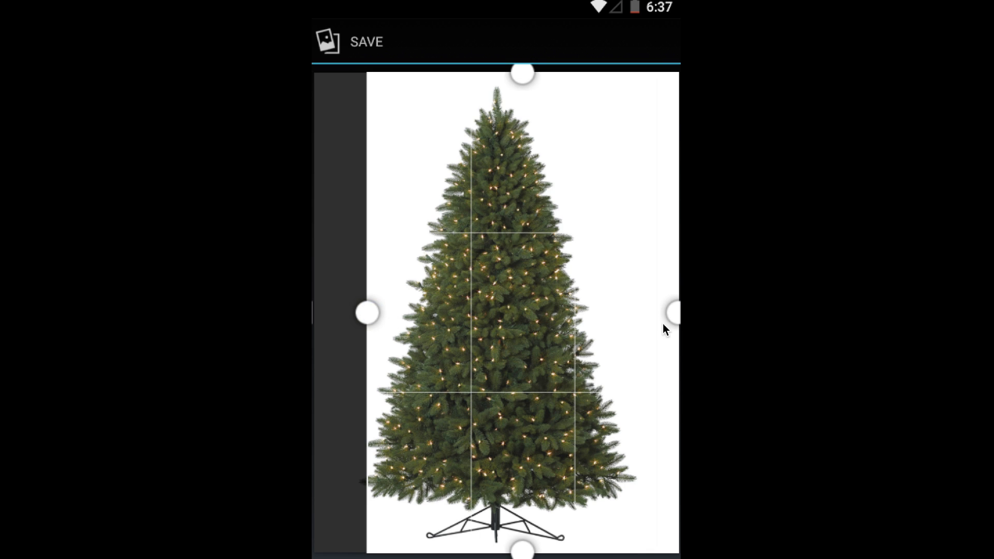
{"action": "left_click_drag", "start_coordinate": [668, 319], "coordinate": [602, 321]}
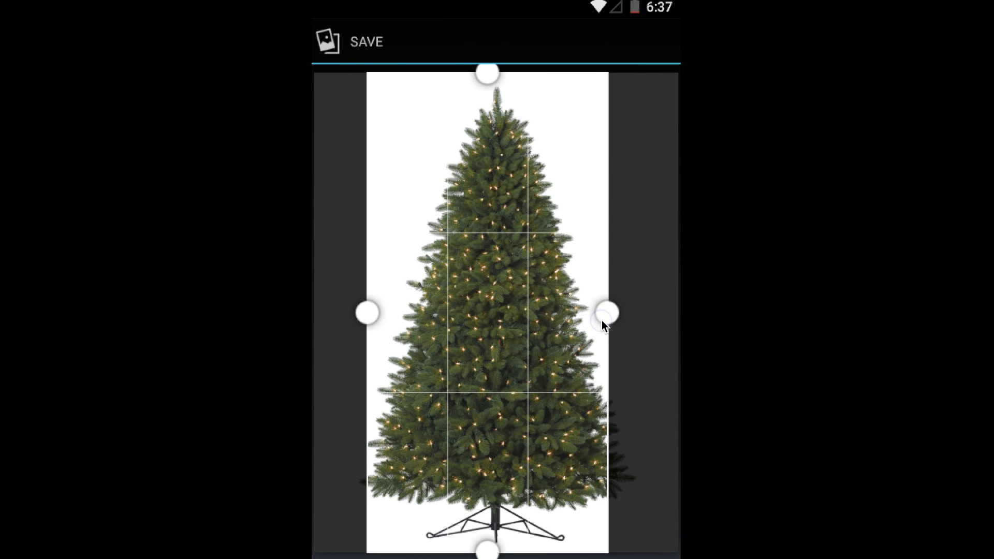
{"action": "left_click", "coordinate": [360, 42]}
{"action": "left_click", "coordinate": [600, 41]}
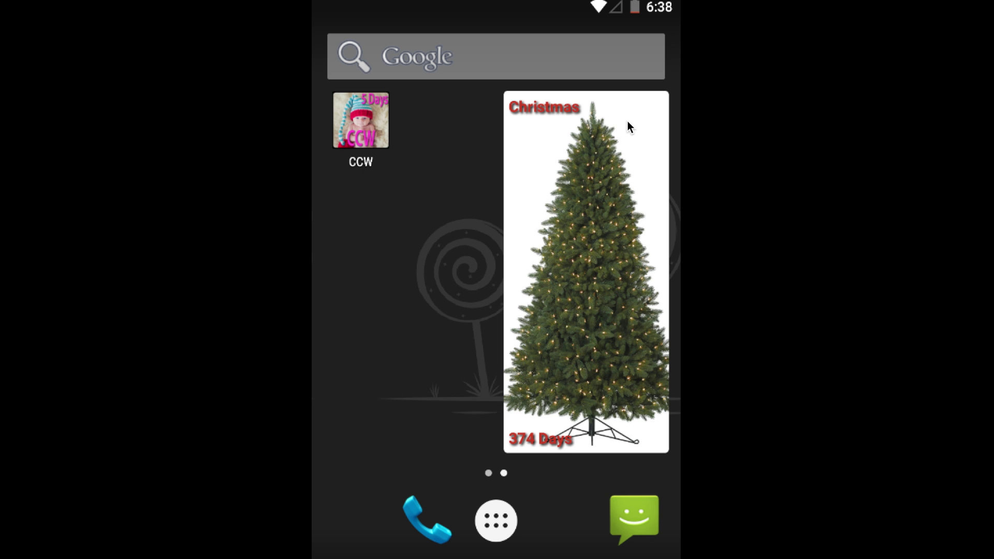
Step: Change the Christmas event year to 2013 (Dec 25, 2013) so it reads -356 Days
{"action": "left_click", "coordinate": [595, 236]}
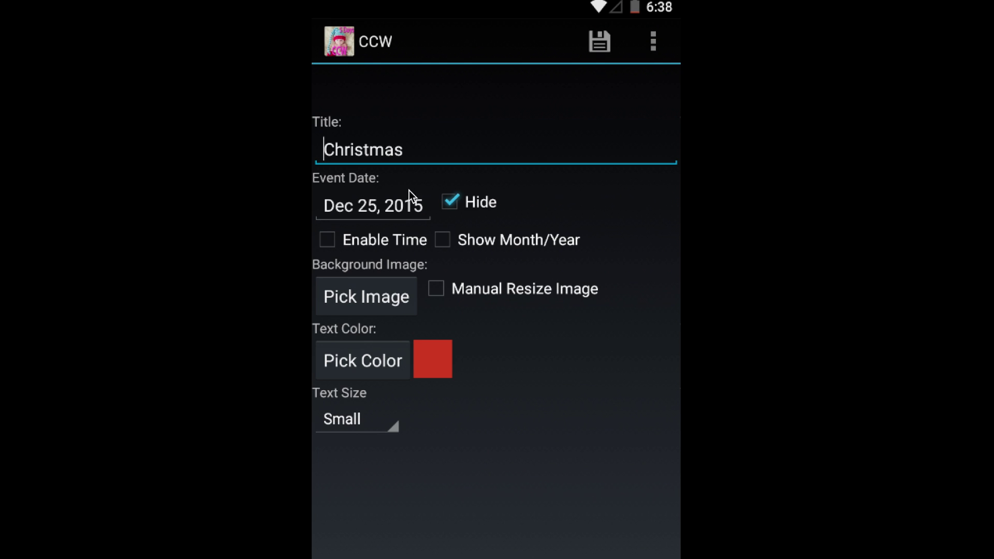
{"action": "left_click", "coordinate": [406, 211]}
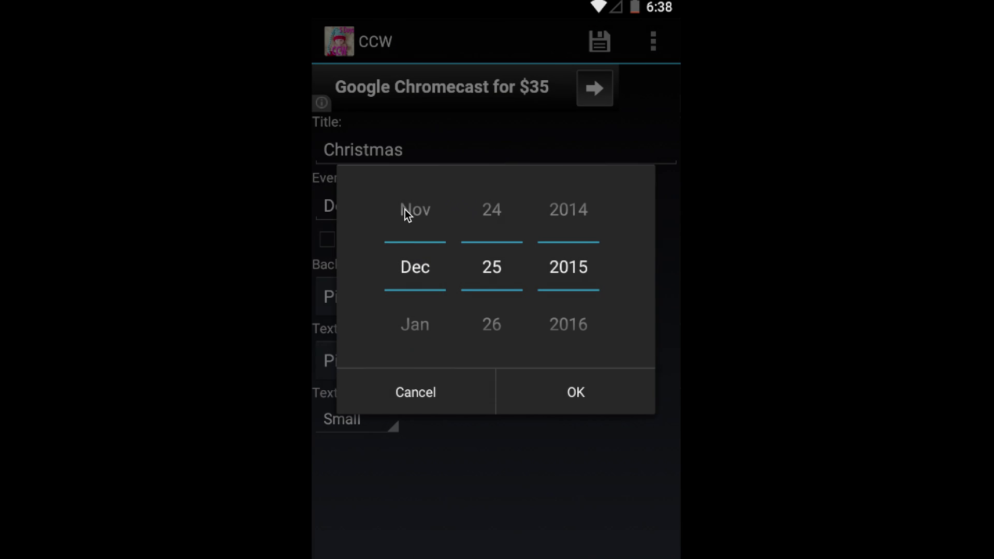
{"action": "left_click_drag", "start_coordinate": [583, 270], "coordinate": [578, 342]}
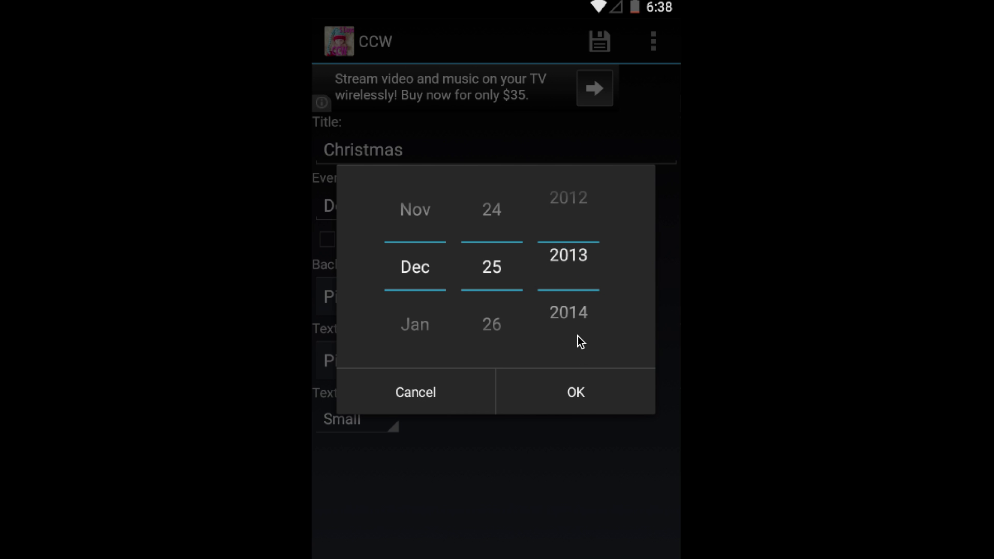
{"action": "left_click", "coordinate": [593, 384]}
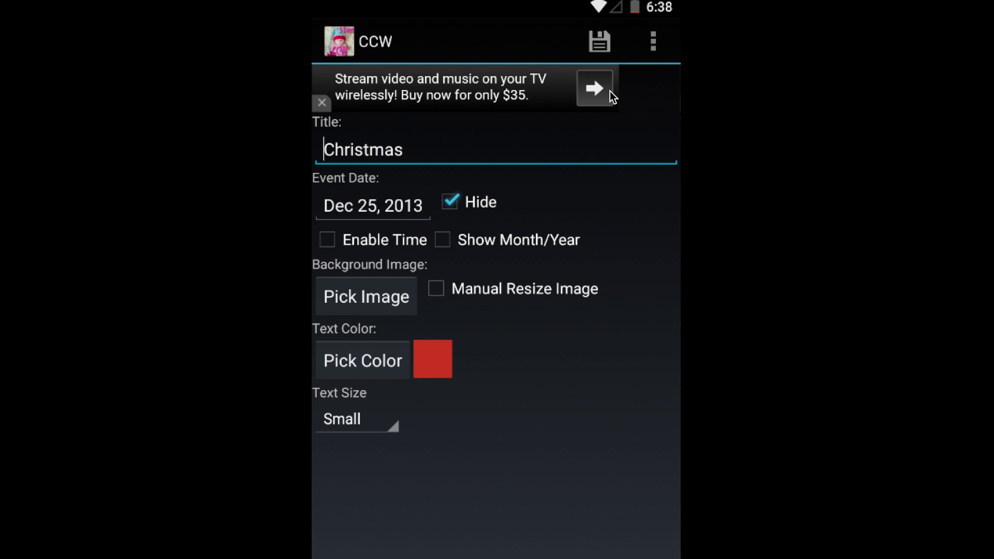
{"action": "left_click", "coordinate": [608, 41]}
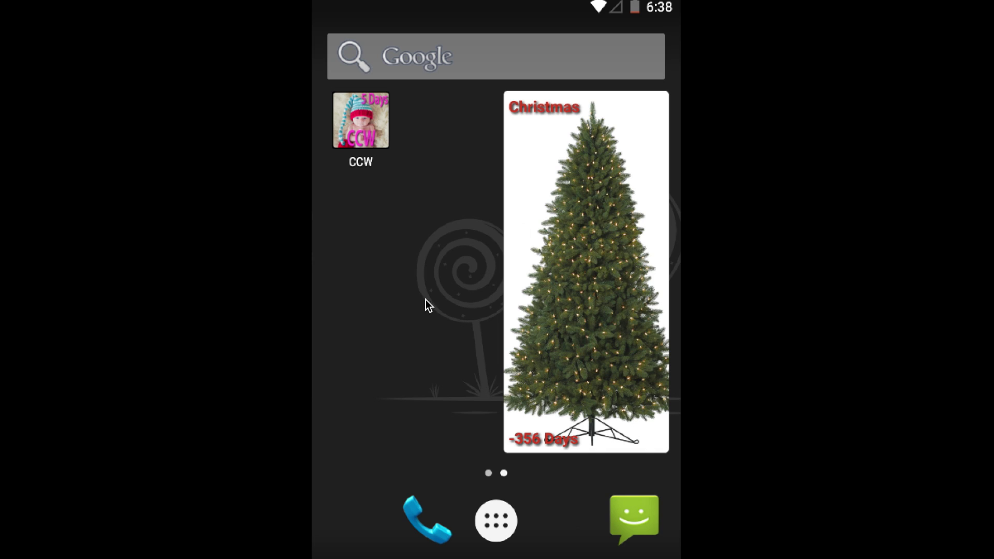